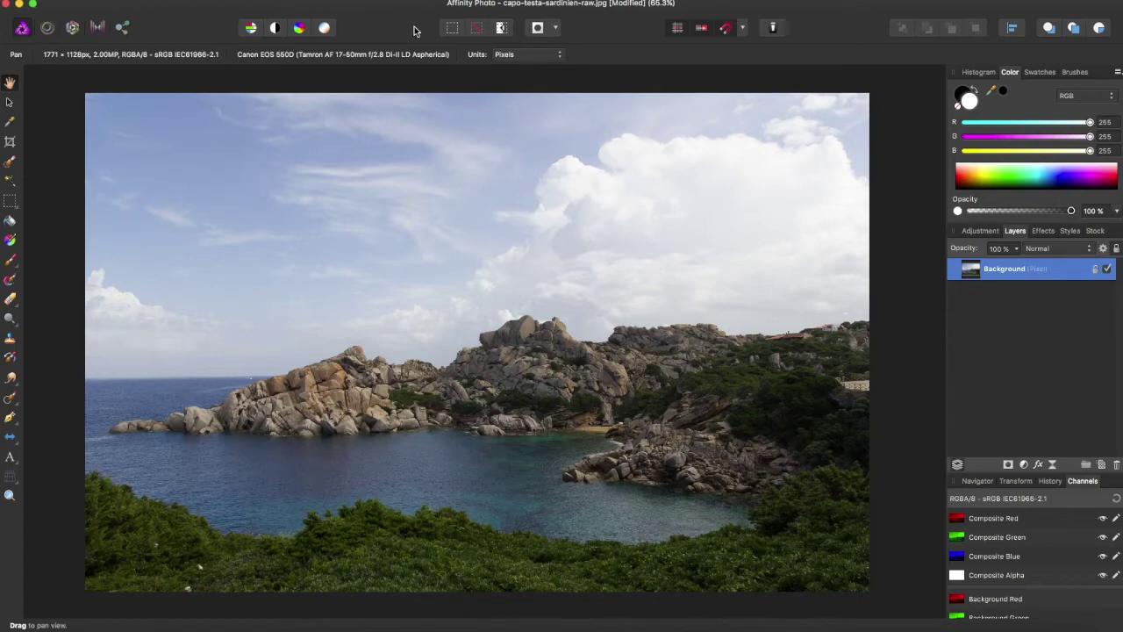
Open Filters > Apply Image, use the current layer as source, and enable equations
left_click(386, 0)
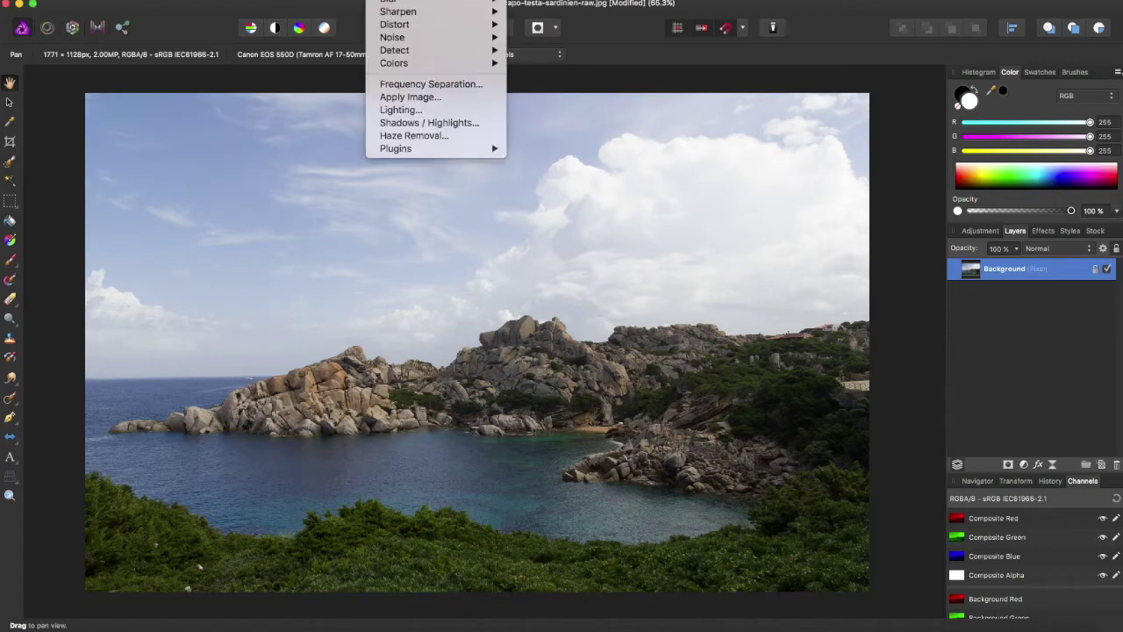
left_click(407, 97)
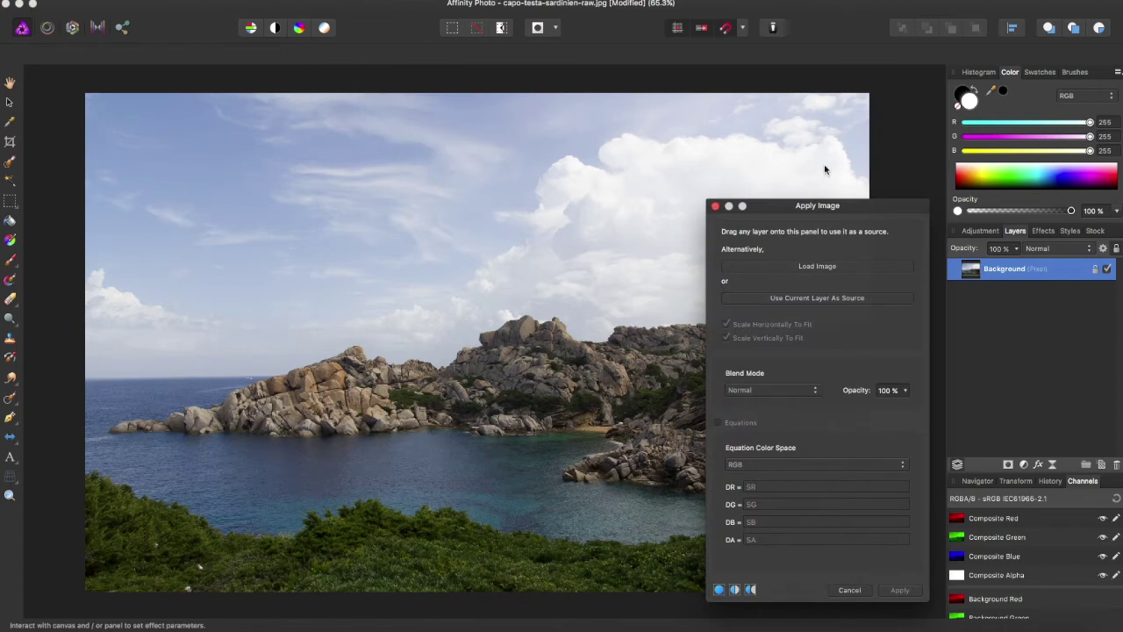
left_click(751, 300)
left_click(718, 422)
Move the dialog off the photo and try SR and SR/SG as the red equation
left_click_drag(800, 211, 960, 99)
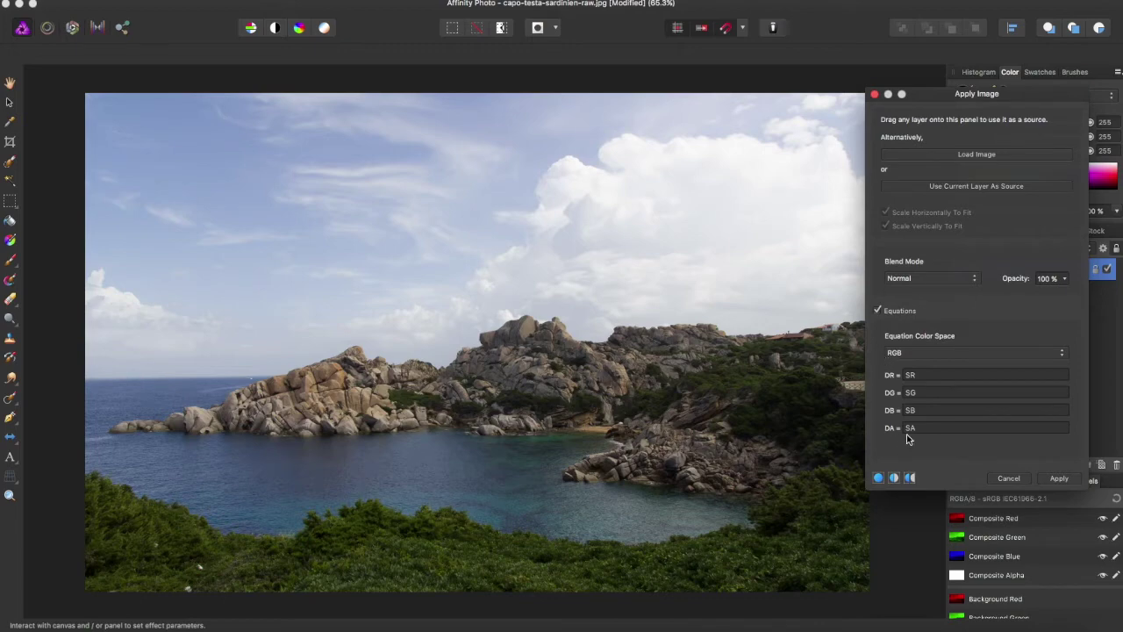
double_click(909, 374)
key("BackSpace")
type("SR")
double_click(922, 376)
type("SR/SG")
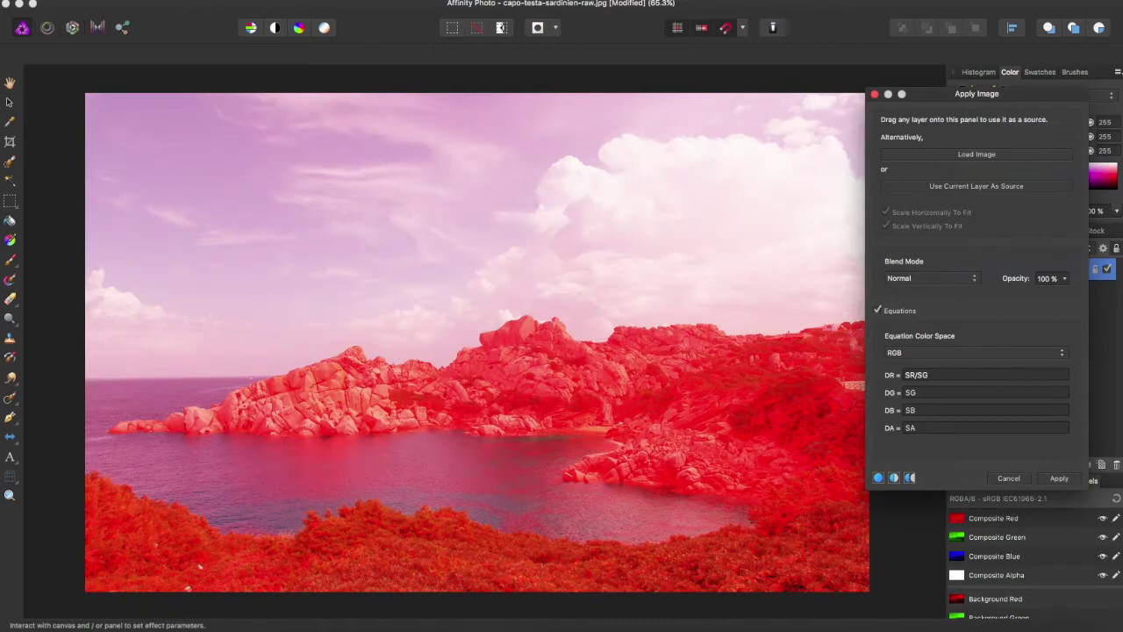
Set the red equation to SR/1.5, then switch the equation colour space to CMYK
key("BackSpace")
type("B")
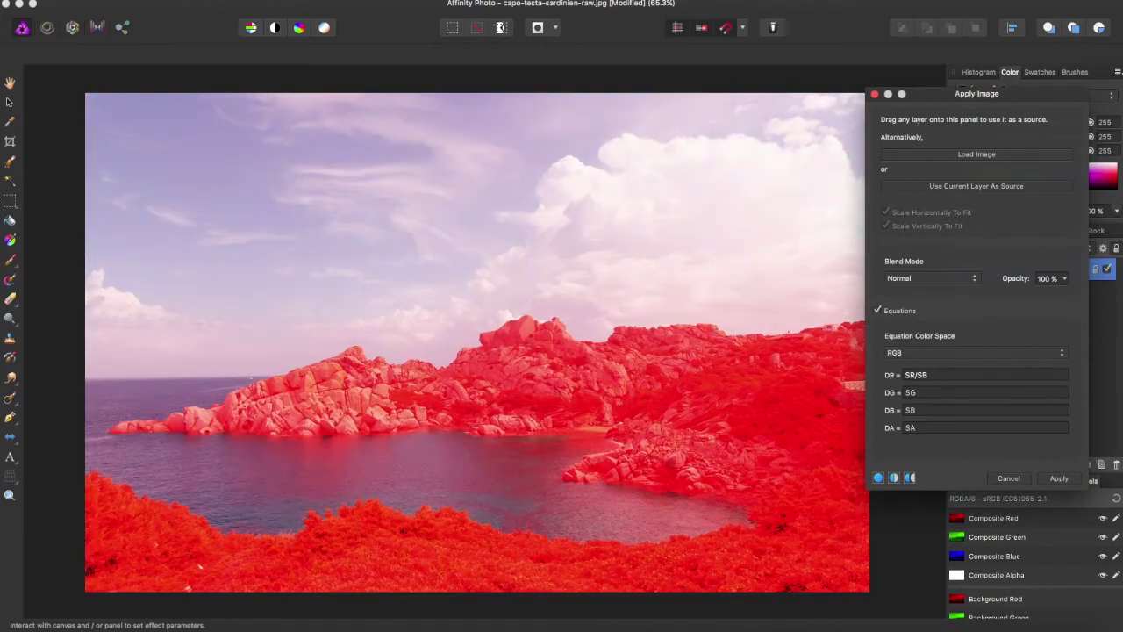
key("BackSpace")
key("BackSpace")
key("BackSpace")
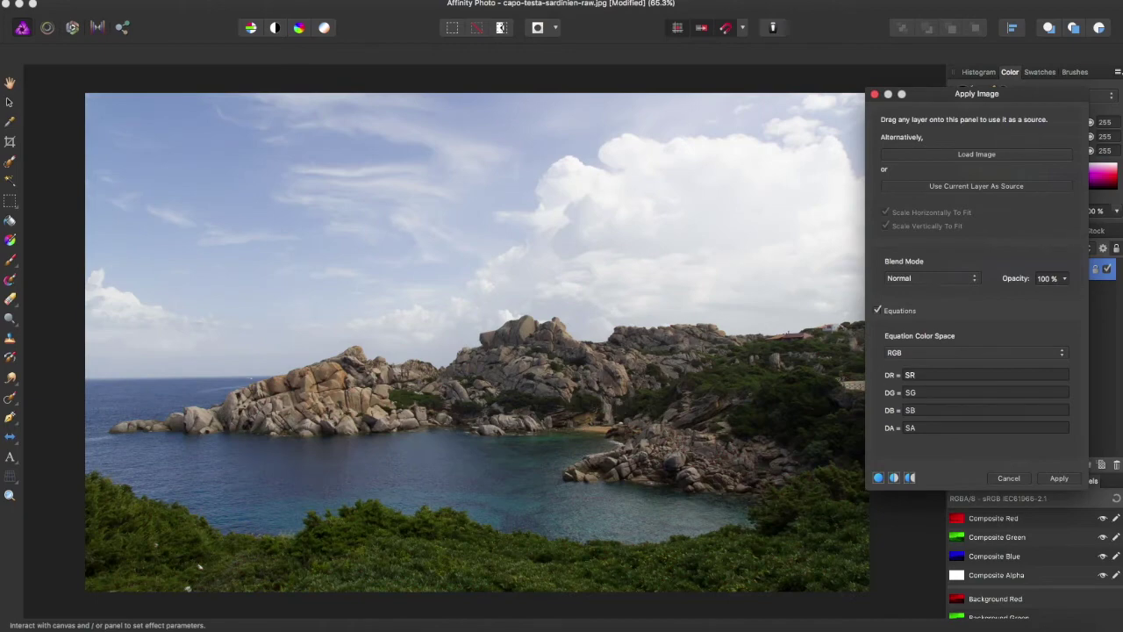
key("super+a")
type("SR/1.5")
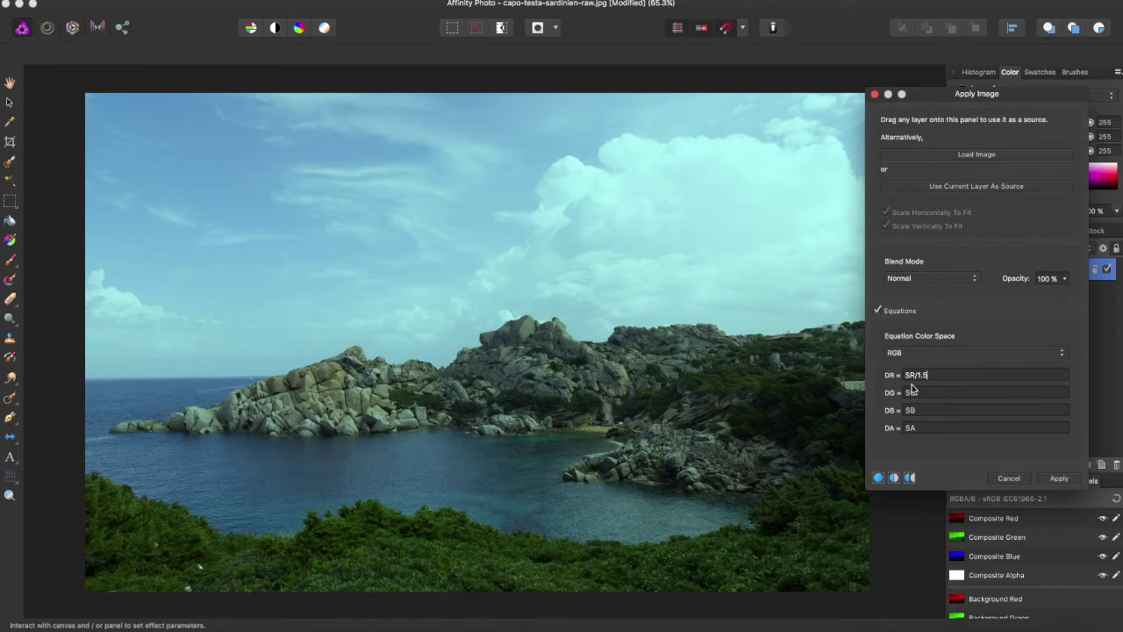
left_click(912, 353)
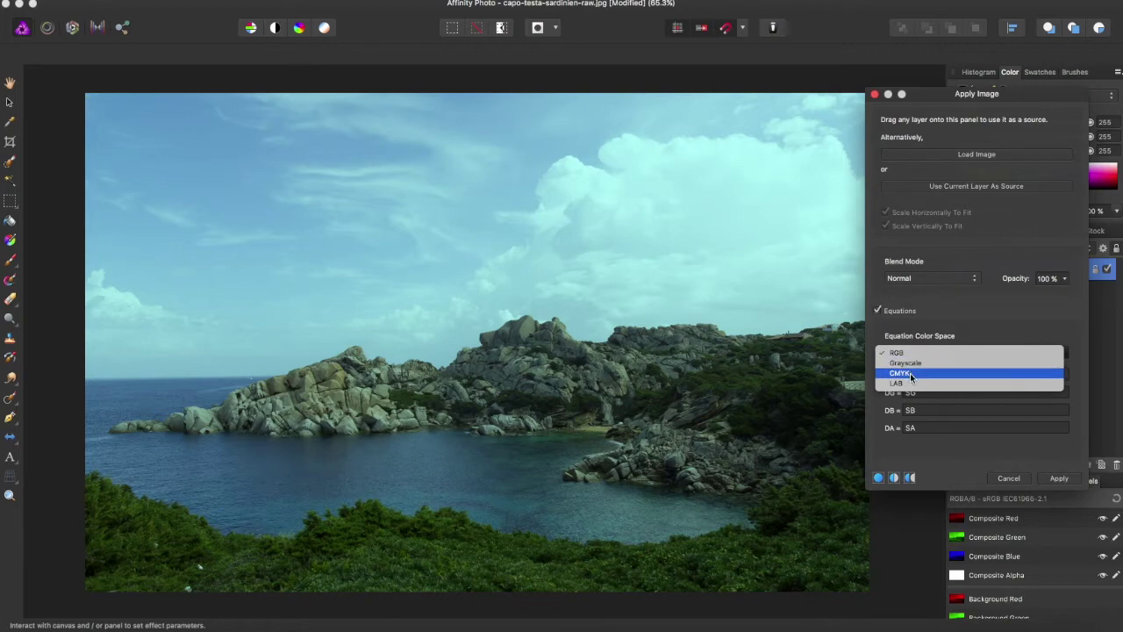
left_click(914, 373)
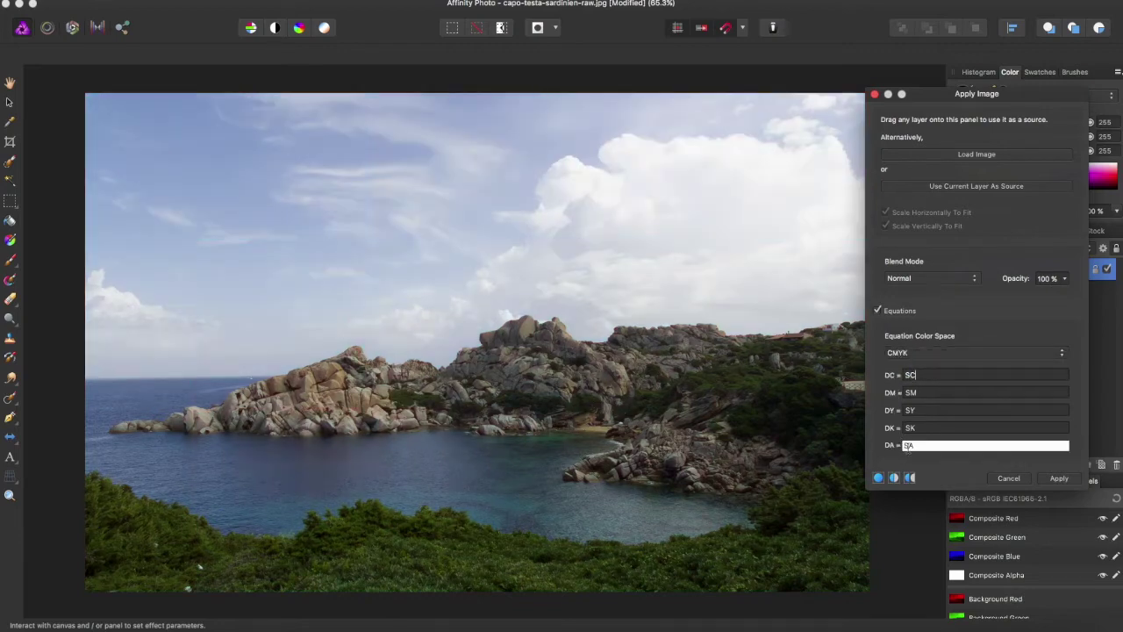
Edit the cyan and yellow CMYK equations, reaching DC=SC*1.3 and DY=SY*1.5
left_click(909, 375)
type("1.4")
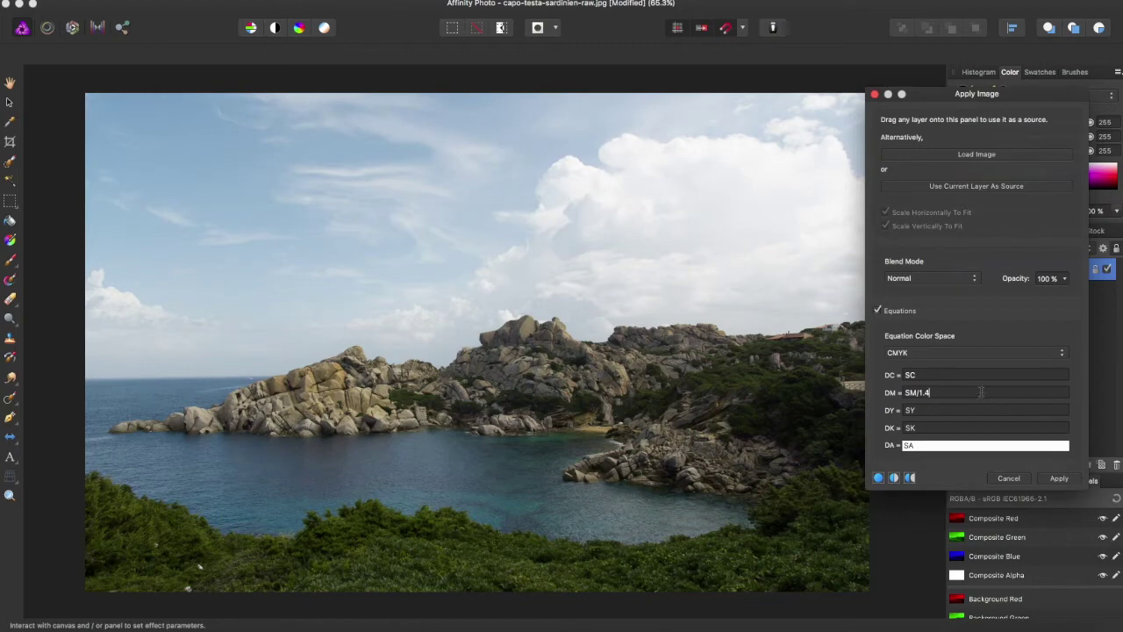
left_click(919, 411)
type("*1")
key("BackSpace")
Set cyan to SC*1.3, then try and revert black equation changes back to SK
left_click(923, 375)
type("*")
type("1.3")
type("*")
type("SC")
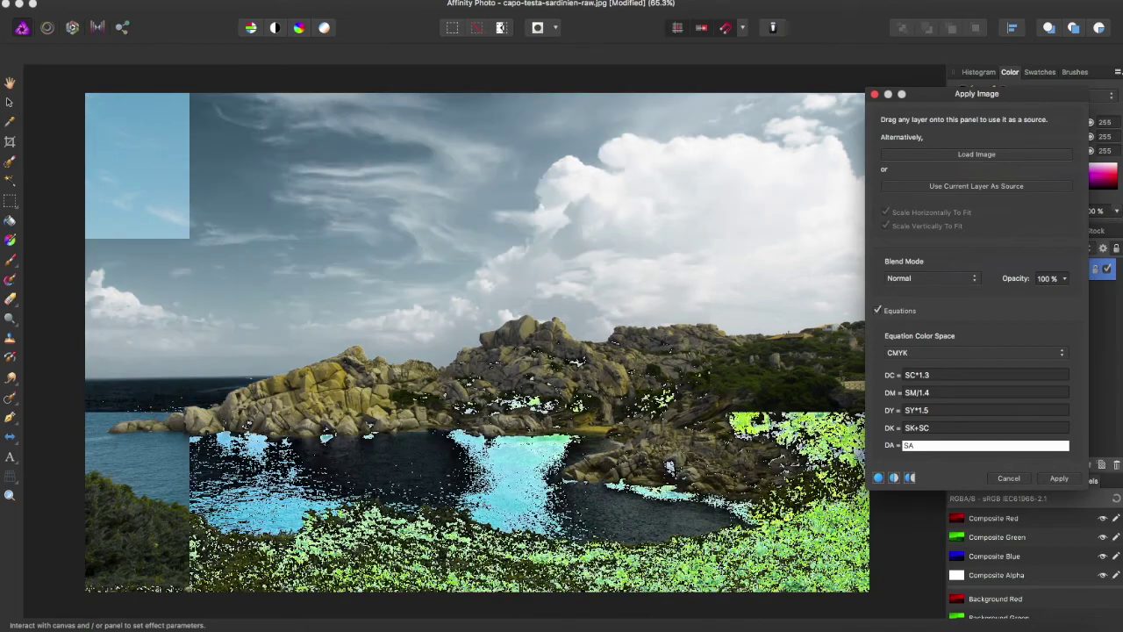
key("BackSpace")
type("Y")
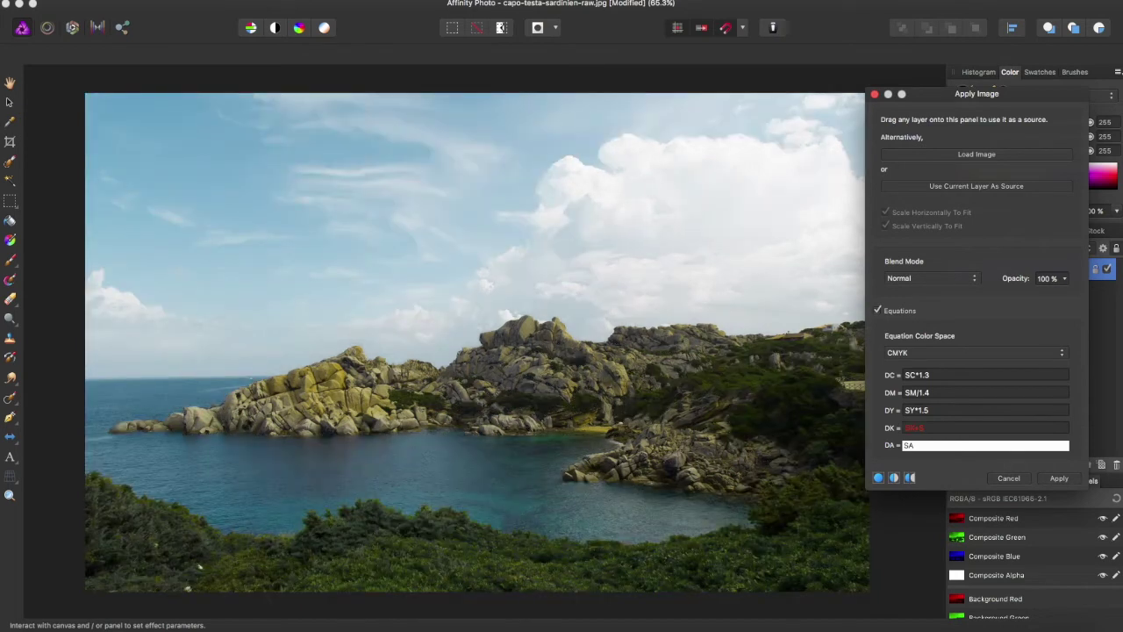
key("BackSpace")
key("BackSpace")
Set the yellow equation to SY*1.5+SC, turning the sky and sea green
left_click(938, 410)
type("*1.5+SC")
left_click(894, 477)
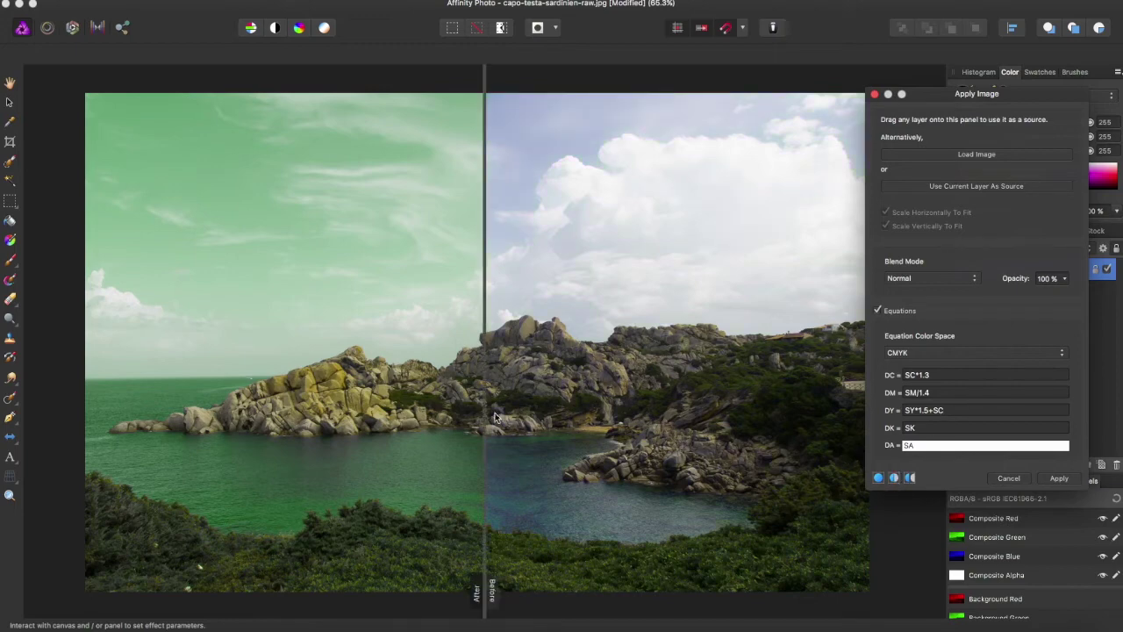
Sweep the Before/After divider across the photo to compare the green-tinted result with the original
left_click_drag(484, 405, 887, 478)
scroll(688, 402, "right", 5)
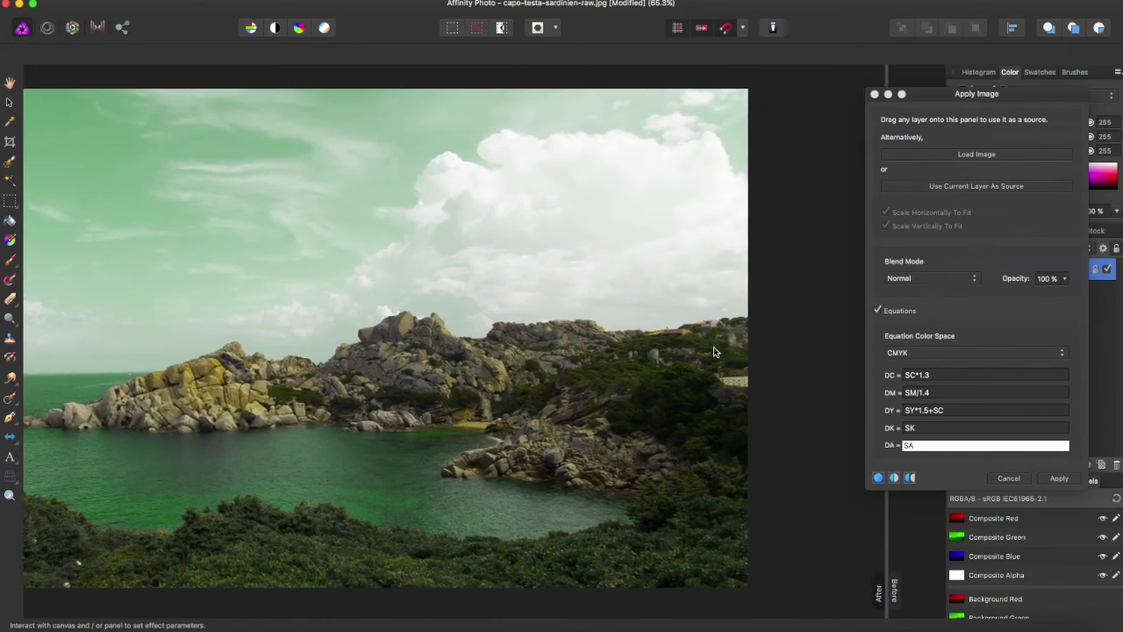
scroll(500, 122, "left", 5)
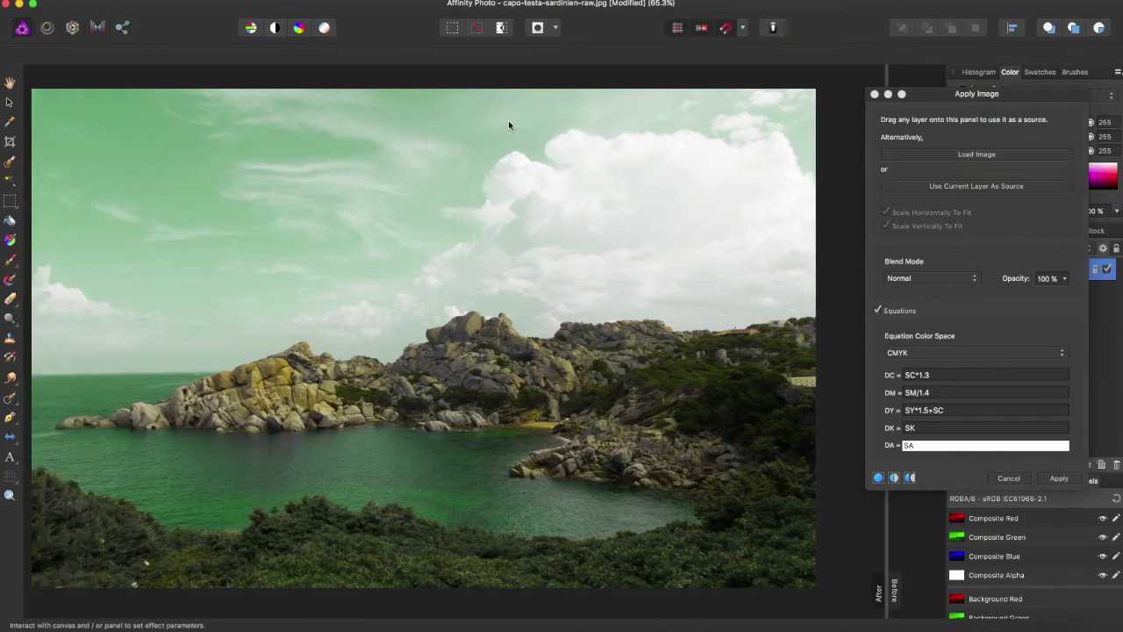
scroll(511, 115, "right", 1)
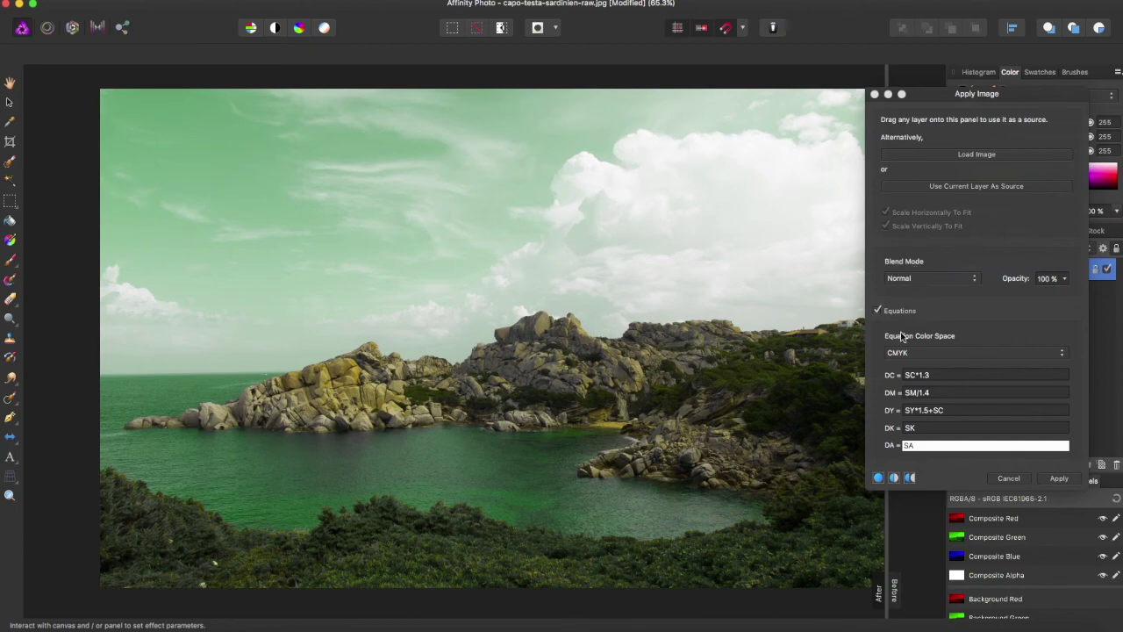
left_click_drag(886, 539, 989, 525)
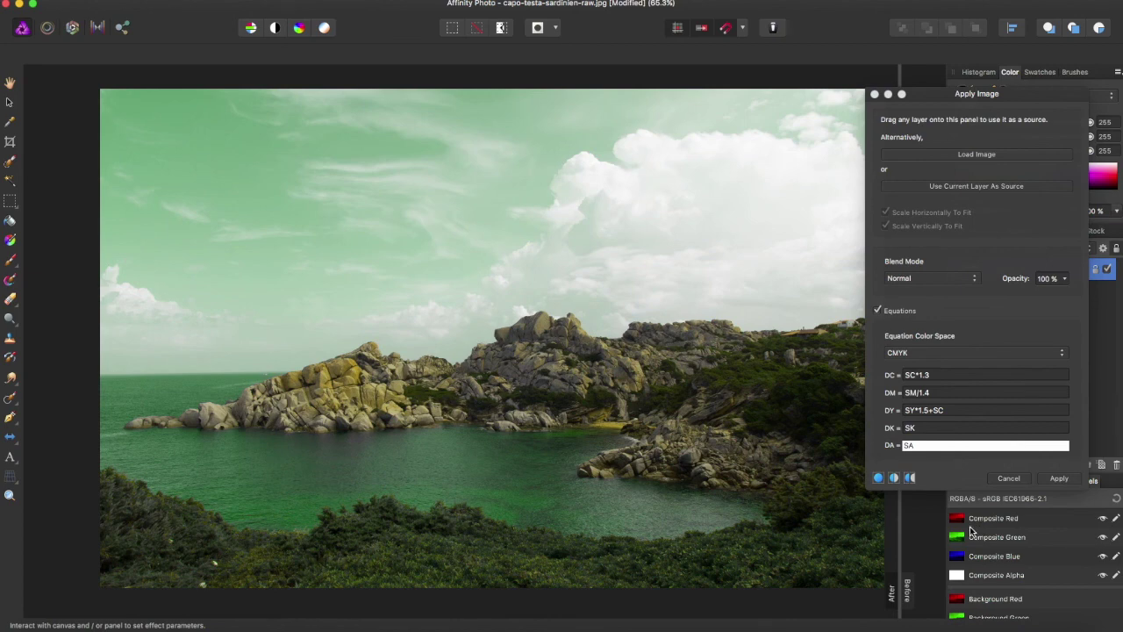